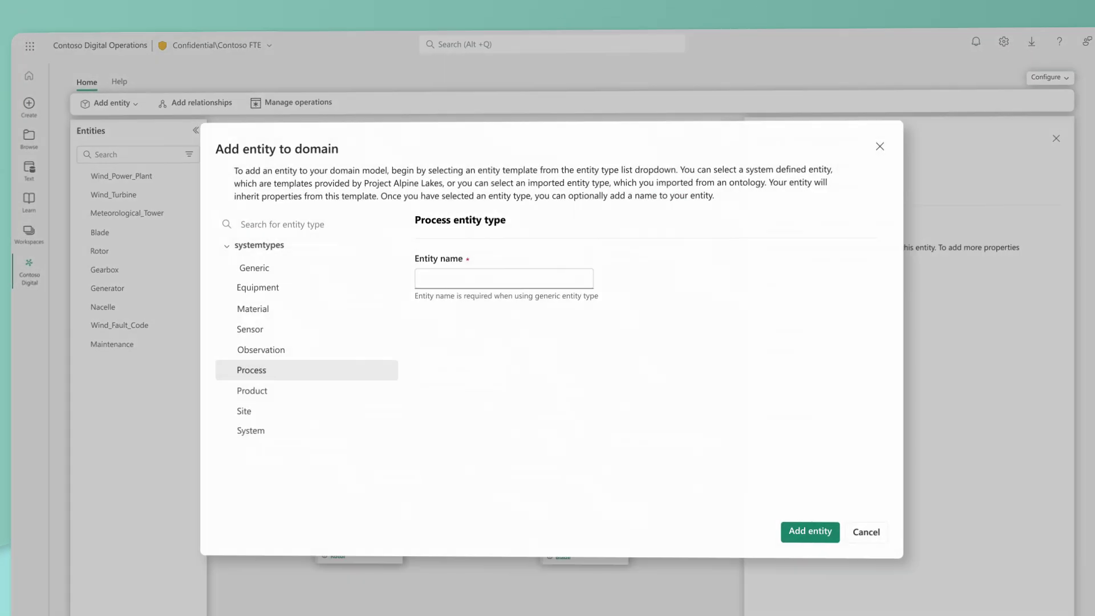
{"action": "type", "text": "Maintenance"}
Add the Maintenance entity and join it on TurbineId
{"action": "left_click", "coordinate": [807, 530]}
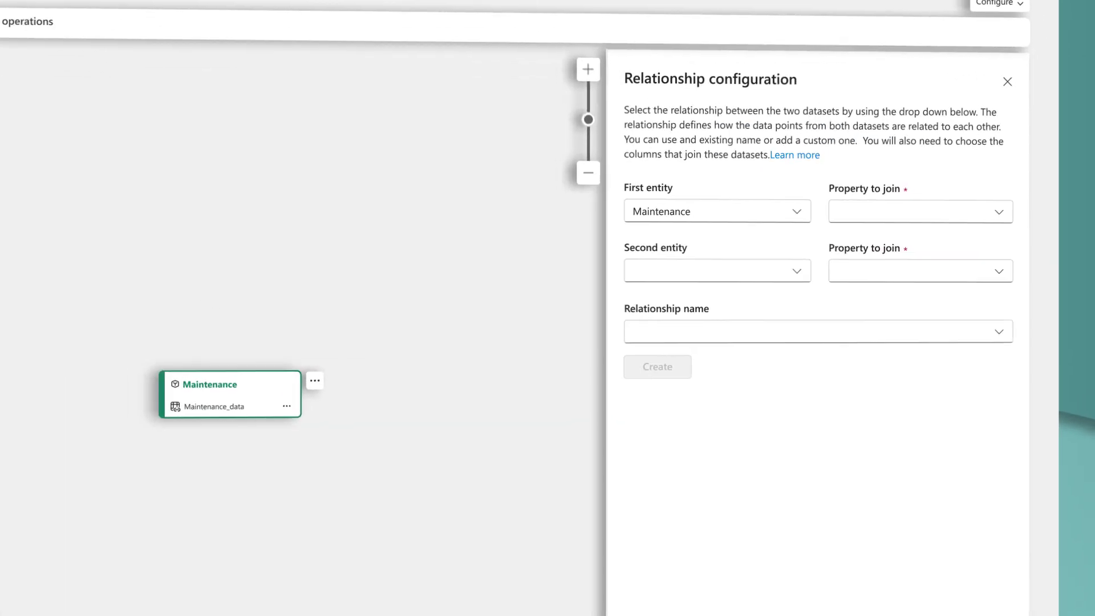
{"action": "left_click", "coordinate": [922, 214]}
{"action": "left_click", "coordinate": [881, 259]}
Relate Maintenance to Wind_Turbine on TurbineId, naming the relationship hasTurbine
{"action": "left_click", "coordinate": [721, 271]}
{"action": "left_click", "coordinate": [681, 320]}
{"action": "left_click", "coordinate": [902, 268]}
{"action": "left_click", "coordinate": [847, 420]}
{"action": "left_click", "coordinate": [796, 332]}
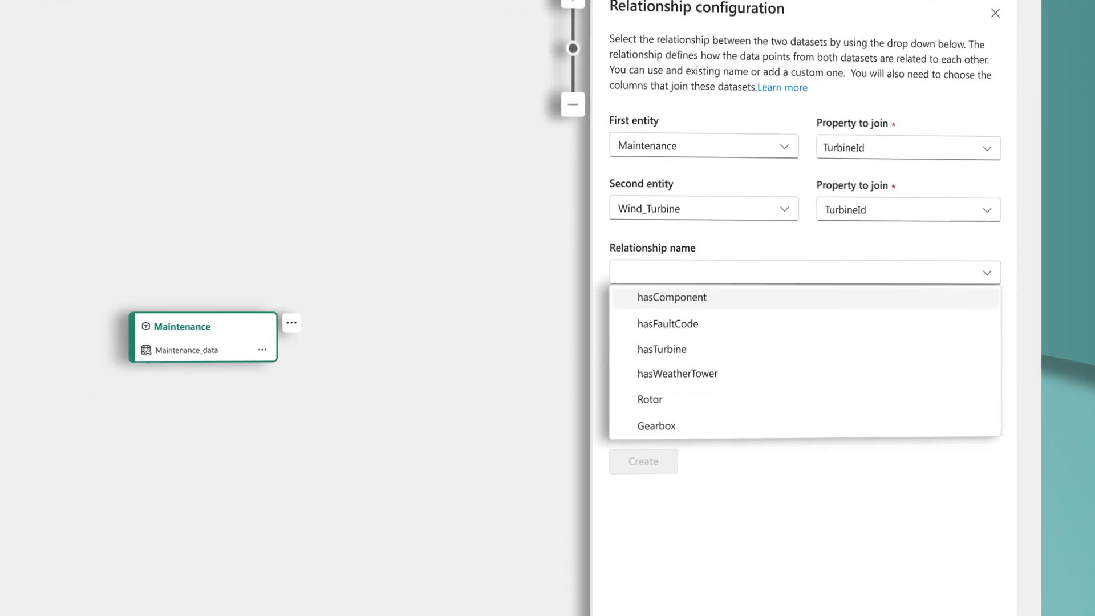
{"action": "left_click", "coordinate": [661, 349]}
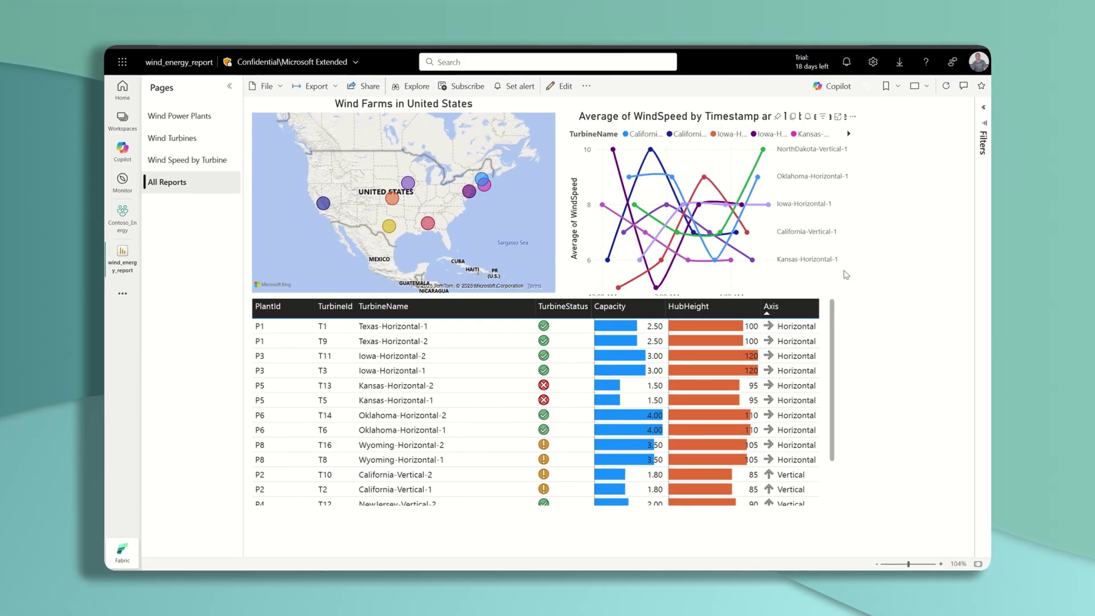
Ask Copilot 'When was the wind speed above 7 in Kansas'
{"action": "left_click", "coordinate": [834, 85]}
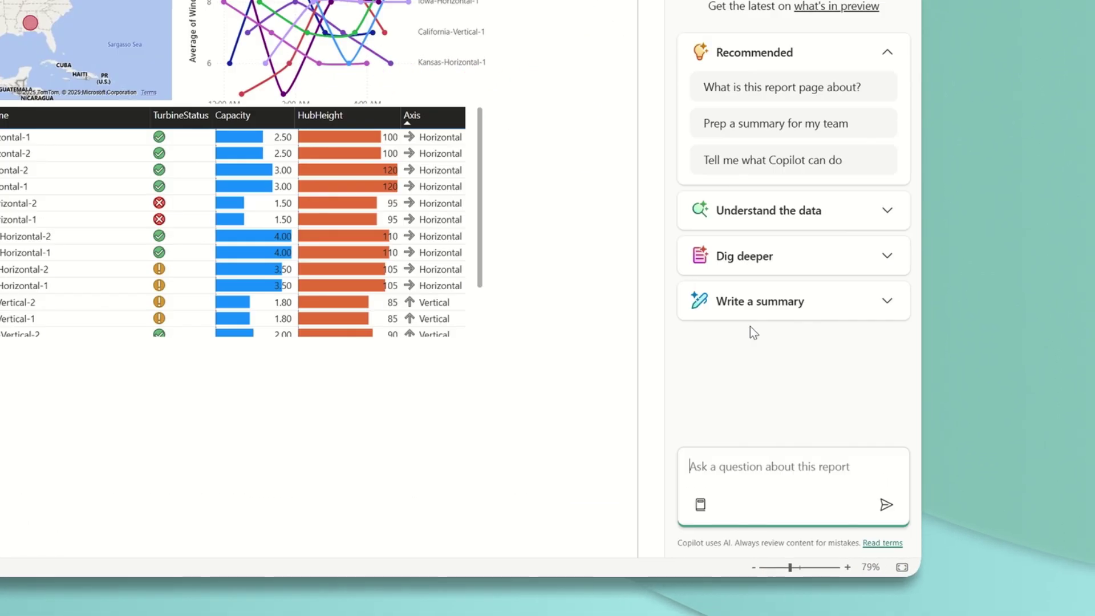
{"action": "left_click", "coordinate": [729, 466]}
{"action": "type", "text": "When was the wind speed above 7 in Kansas"}
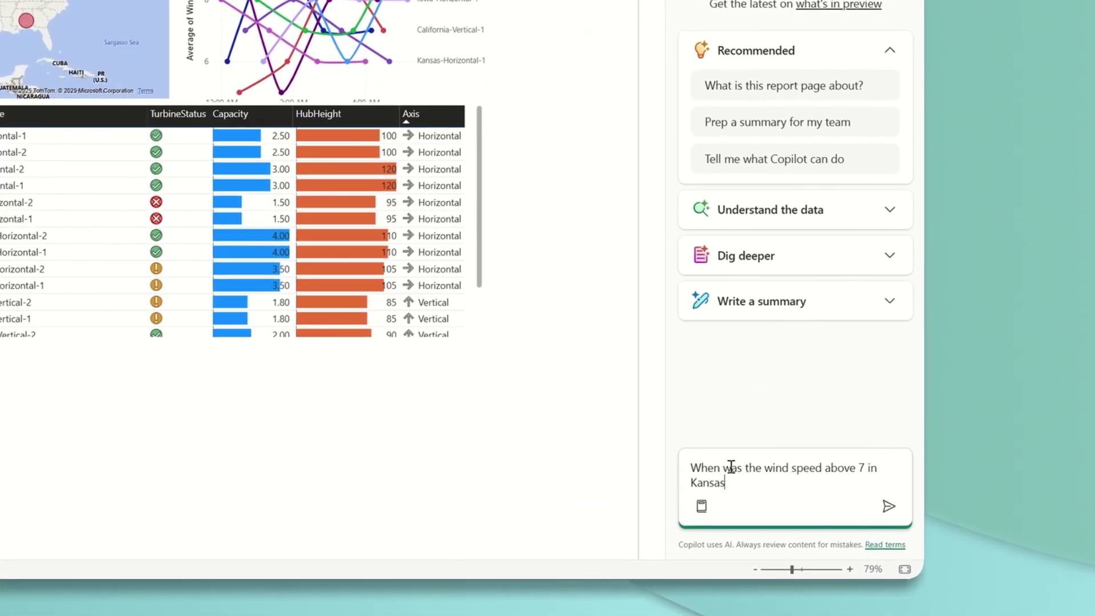
{"action": "left_click", "coordinate": [891, 509]}
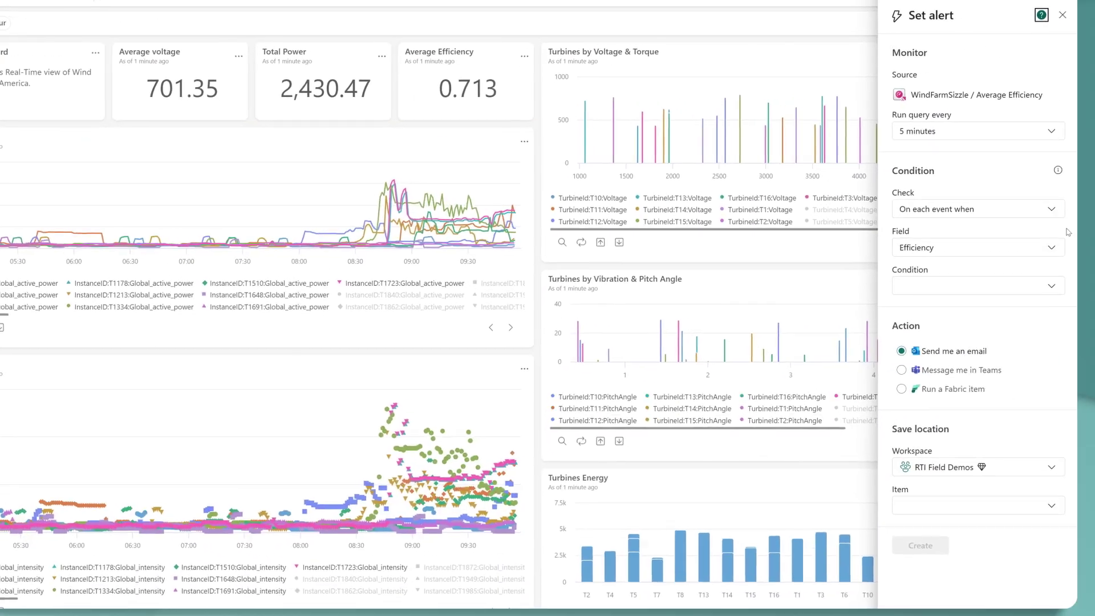
Set the Average Efficiency alert condition to 'Is less than or equal'
{"action": "left_click", "coordinate": [1042, 286]}
{"action": "left_click", "coordinate": [941, 479]}
{"action": "type", "text": "0.5"}
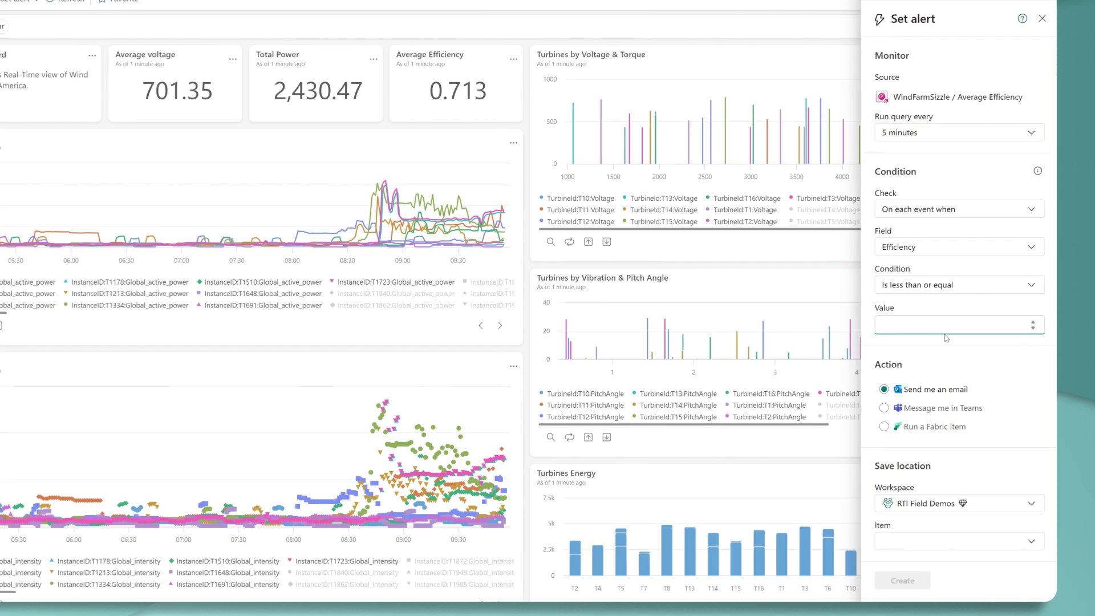